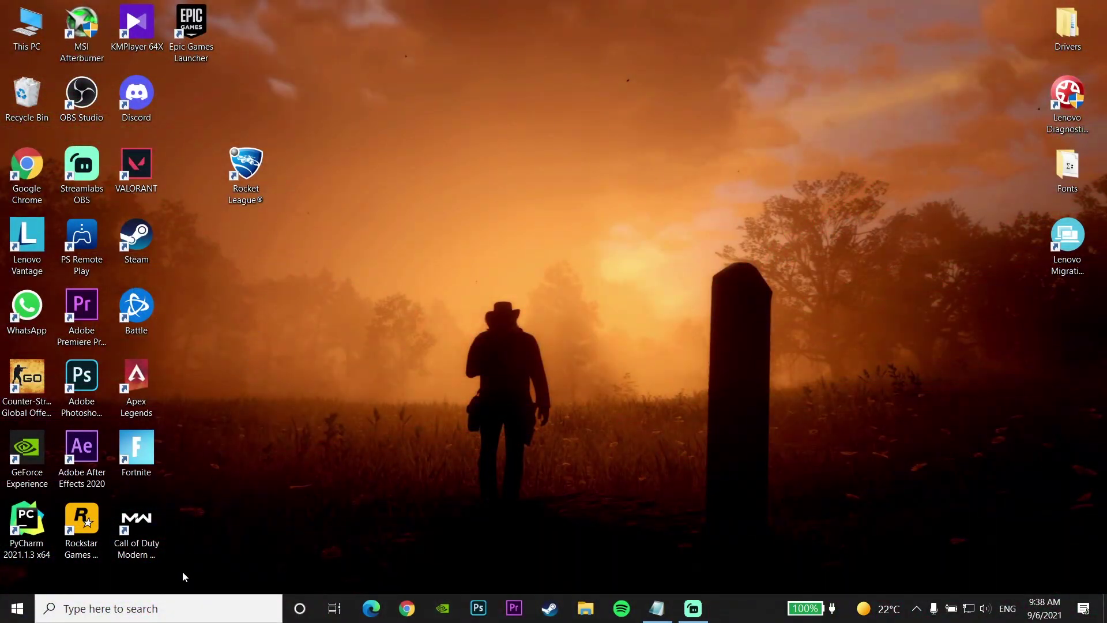
Search for 'cmd' and launch Command Prompt as administrator
click(174, 608)
text(cm)
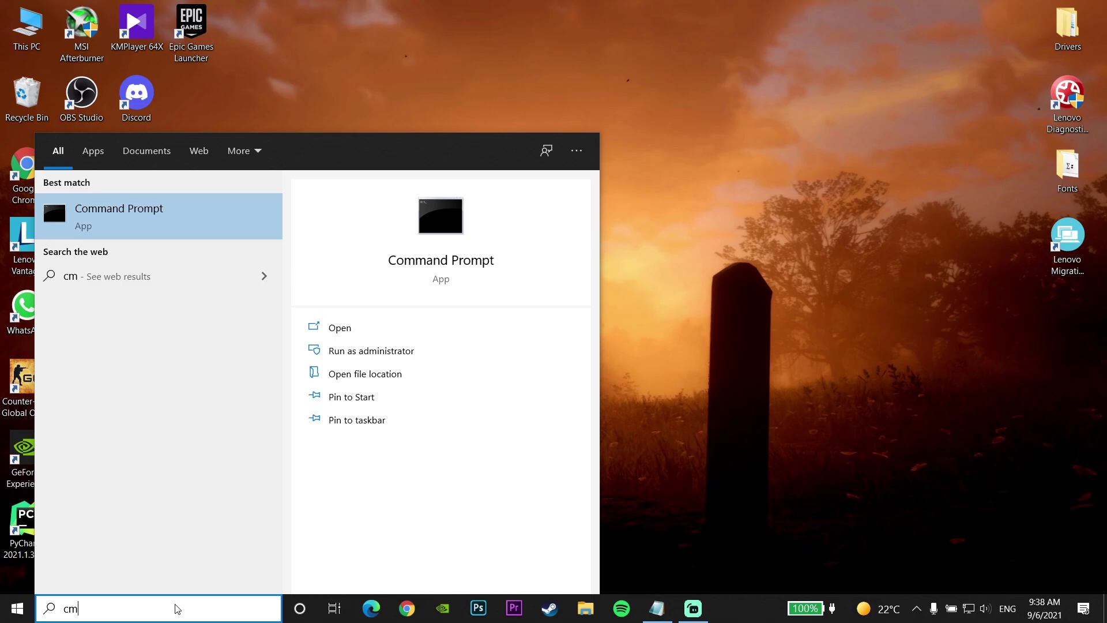
text(d)
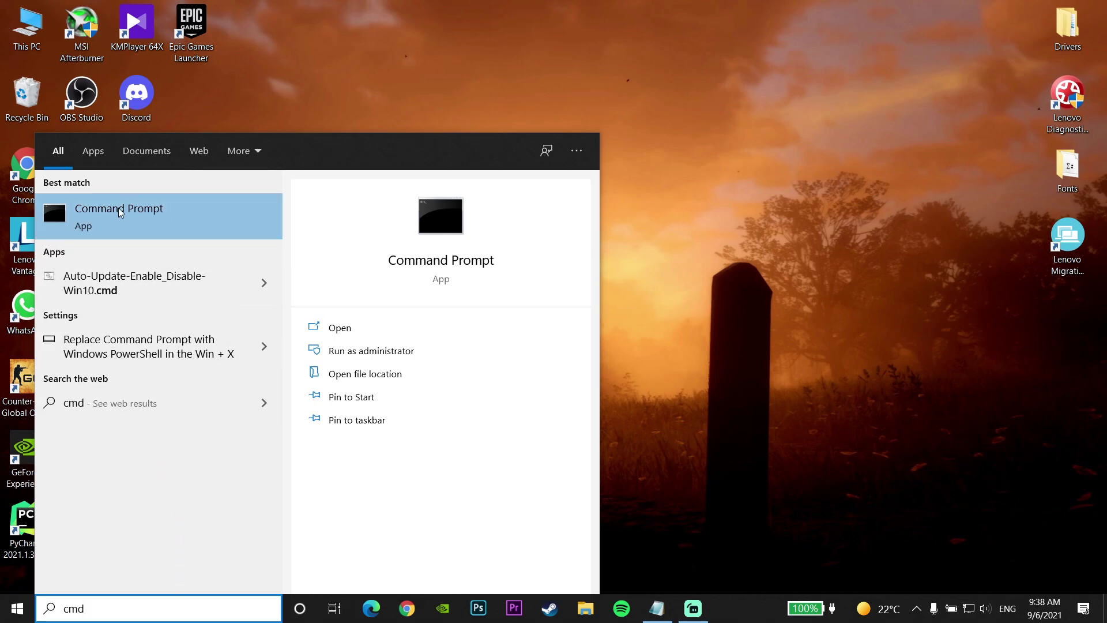
right_click(120, 212)
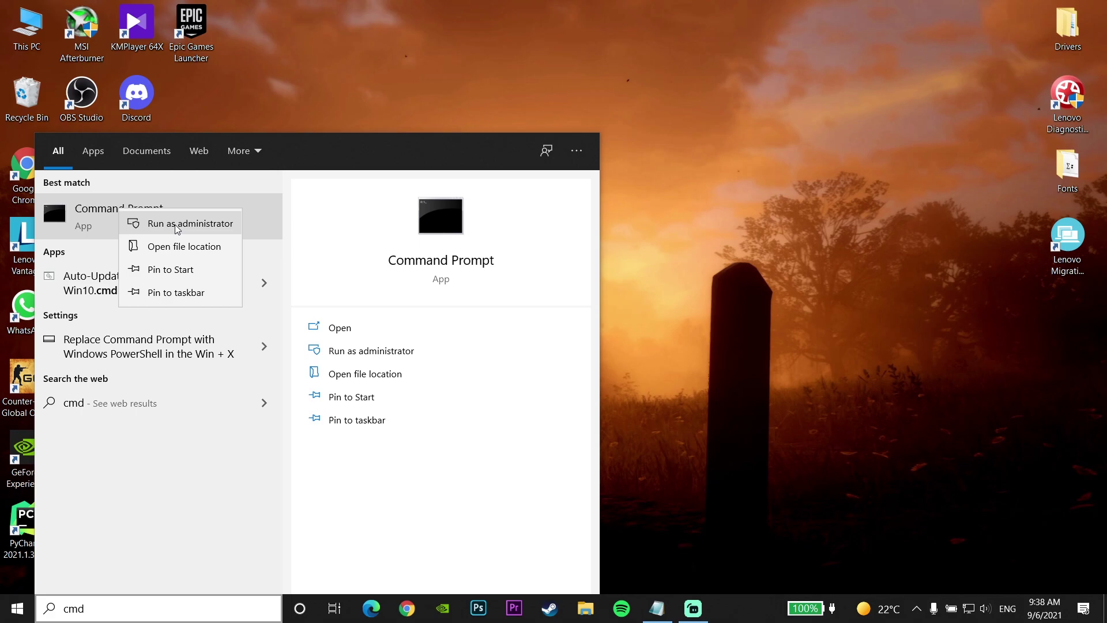
click(177, 228)
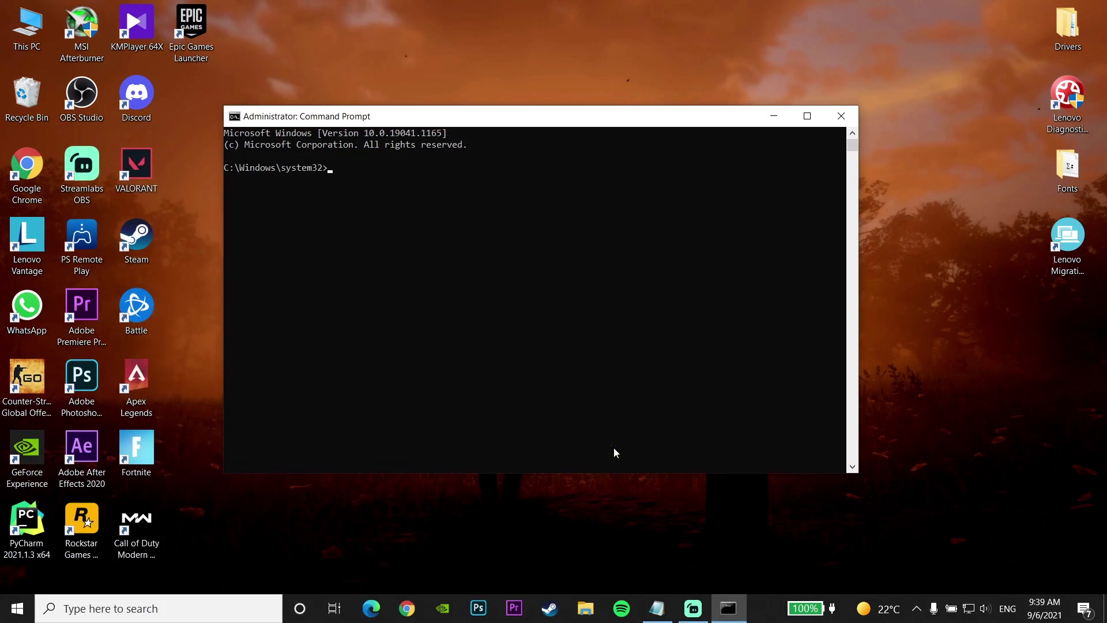
Copy 'ipconfig /flushdns' from the notes into the admin console and run it
click(656, 609)
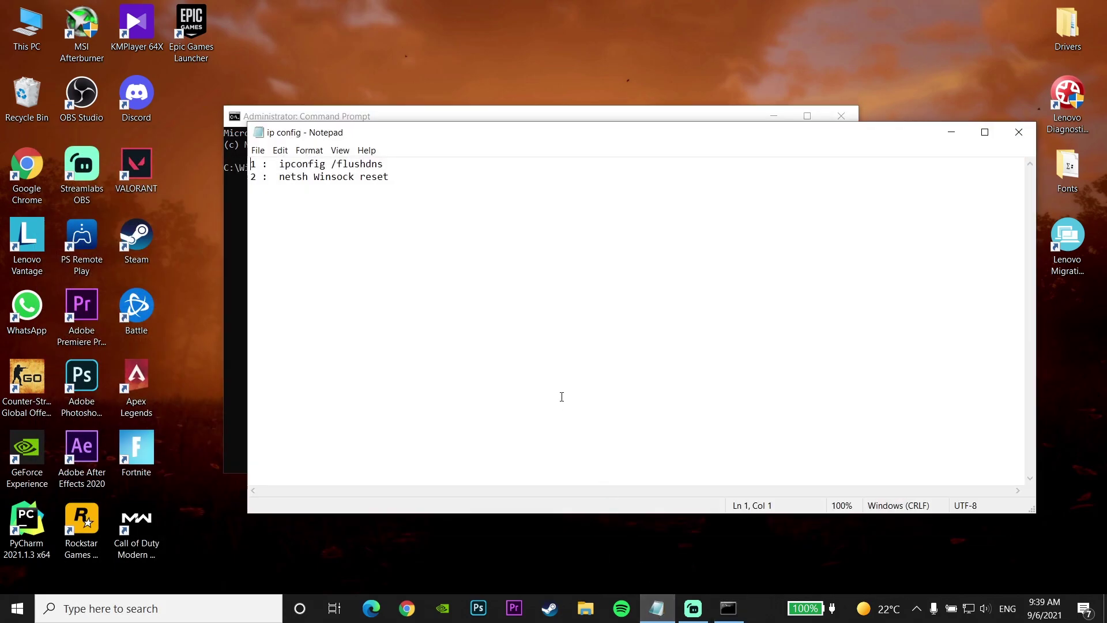
drag(506, 136, 474, 174)
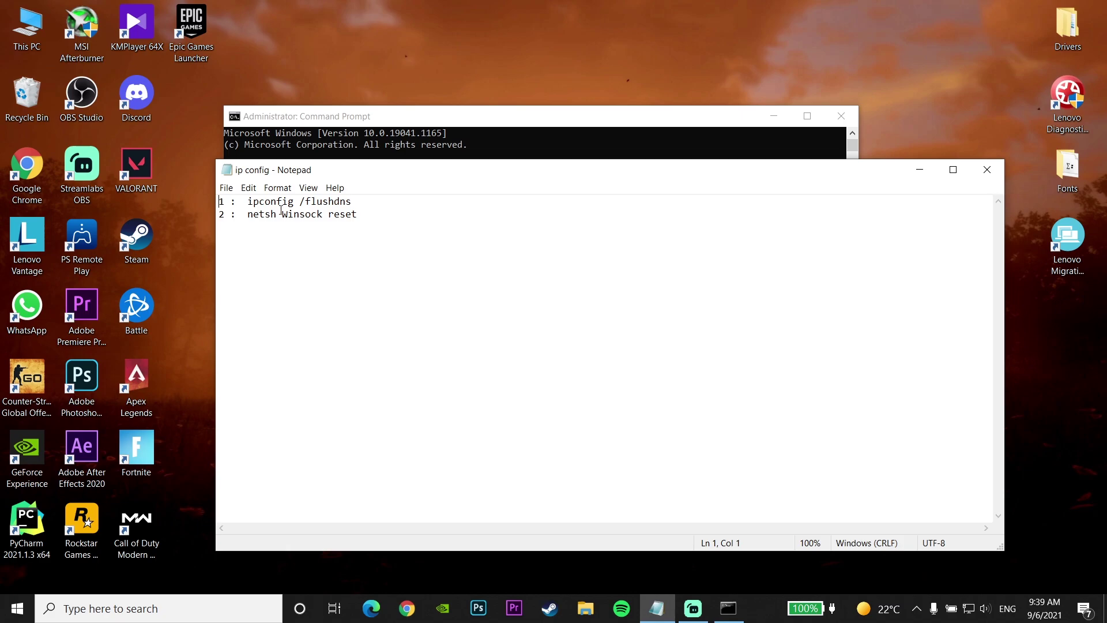
drag(247, 204, 351, 203)
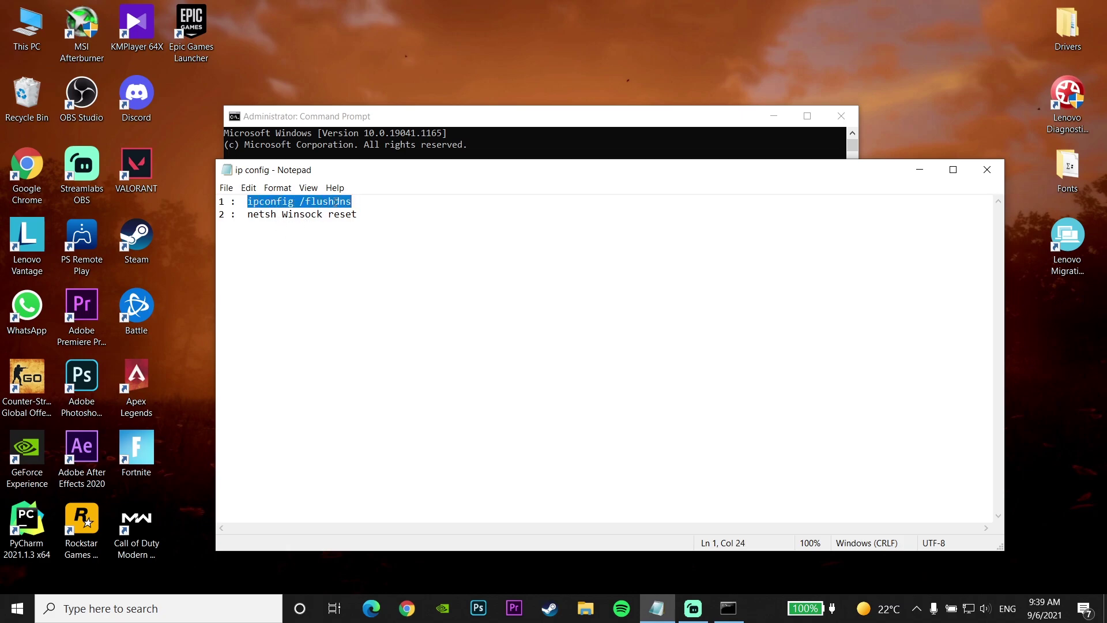
right_click(335, 202)
click(369, 241)
click(919, 169)
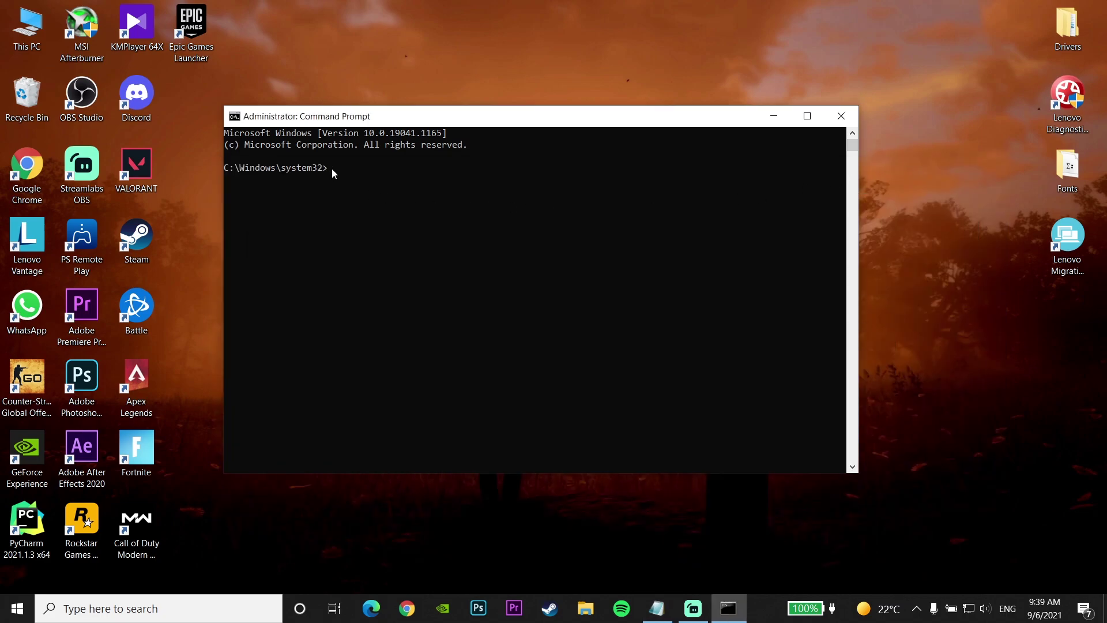
right_click(332, 172)
key(Return)
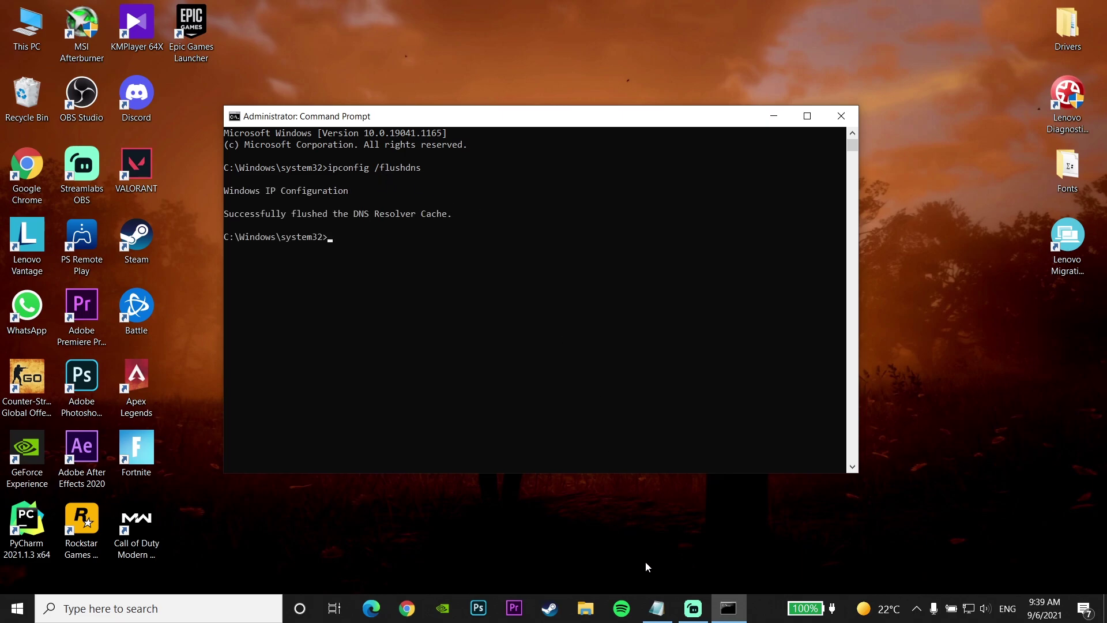
Paste and run 'netsh Winsock reset' from the notes, then exit the console
click(655, 608)
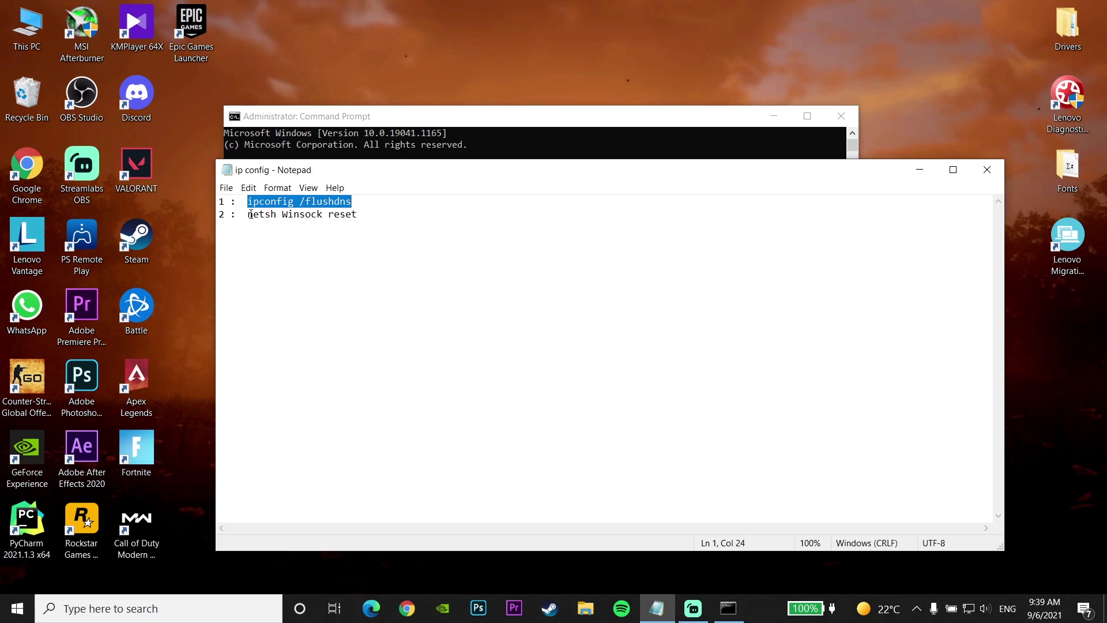
drag(250, 215, 358, 228)
right_click(344, 212)
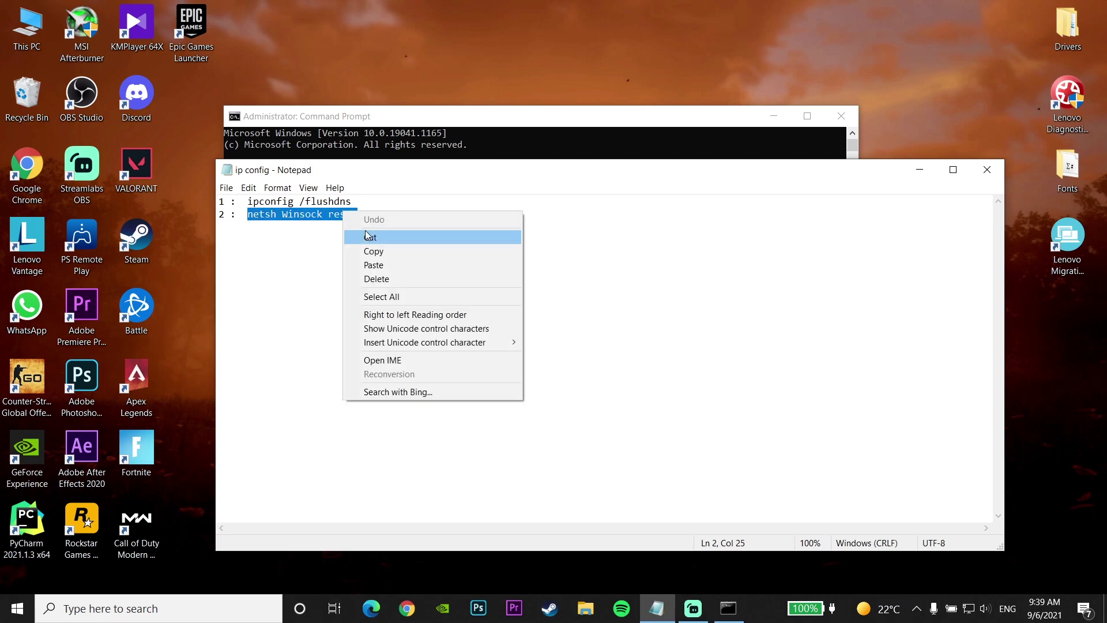
click(369, 254)
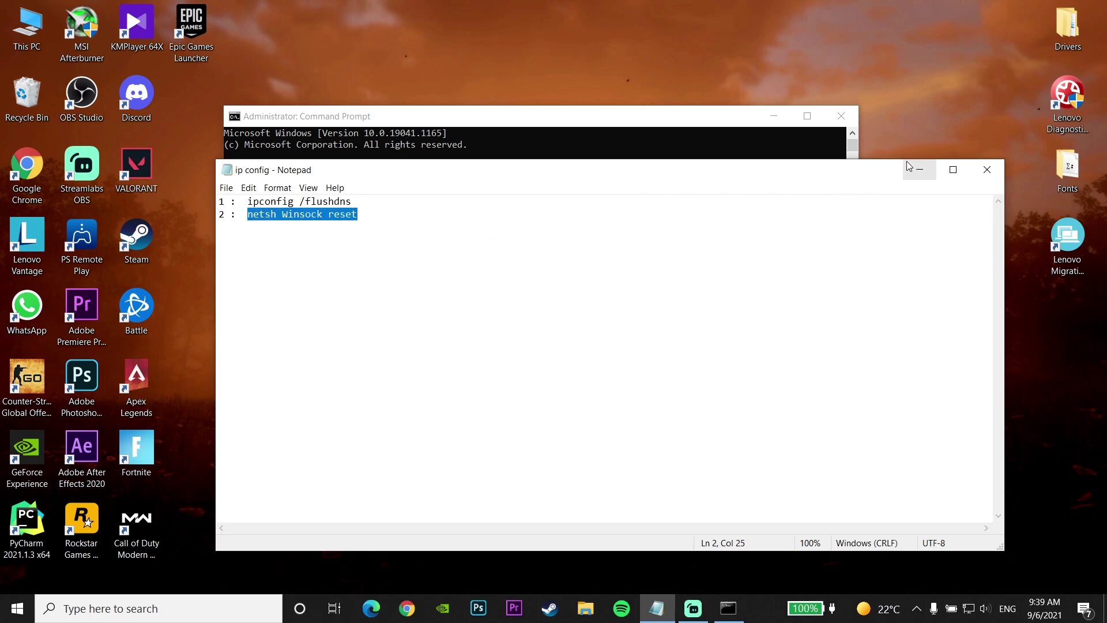
click(919, 169)
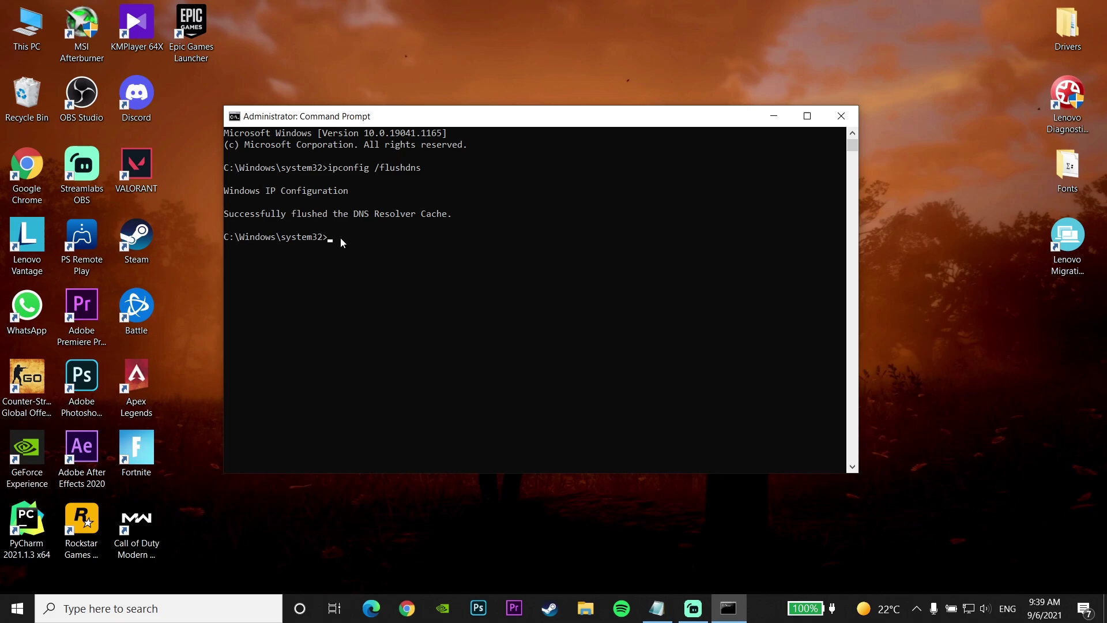
right_click(333, 237)
key(Return)
text(Exit)
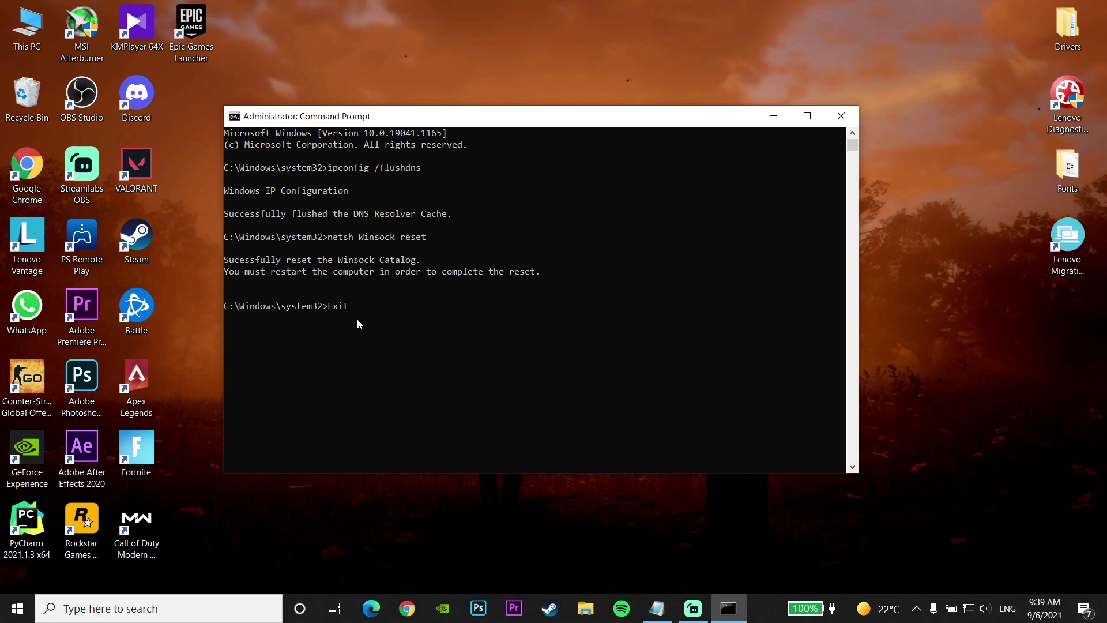
key(Return)
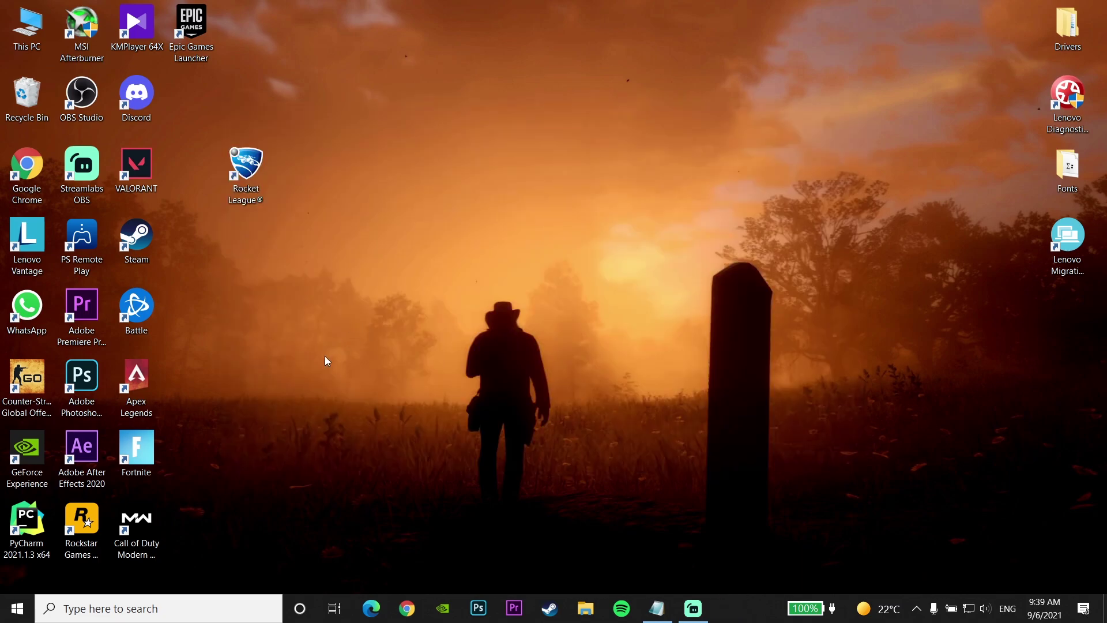
Restart the PC from the Start menu's Power options
click(17, 608)
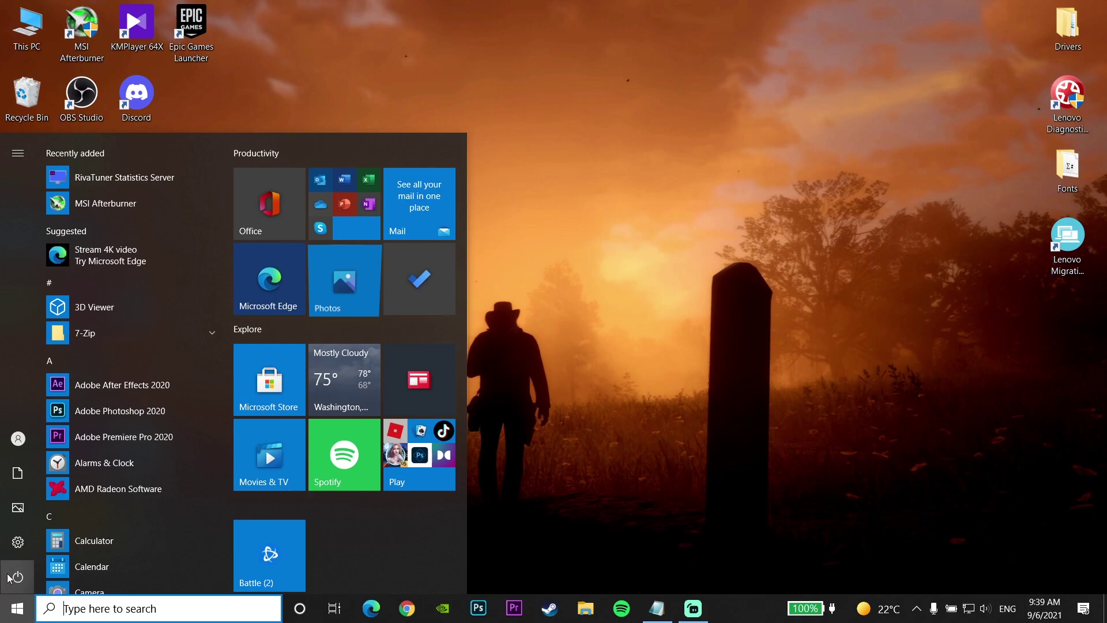
click(11, 577)
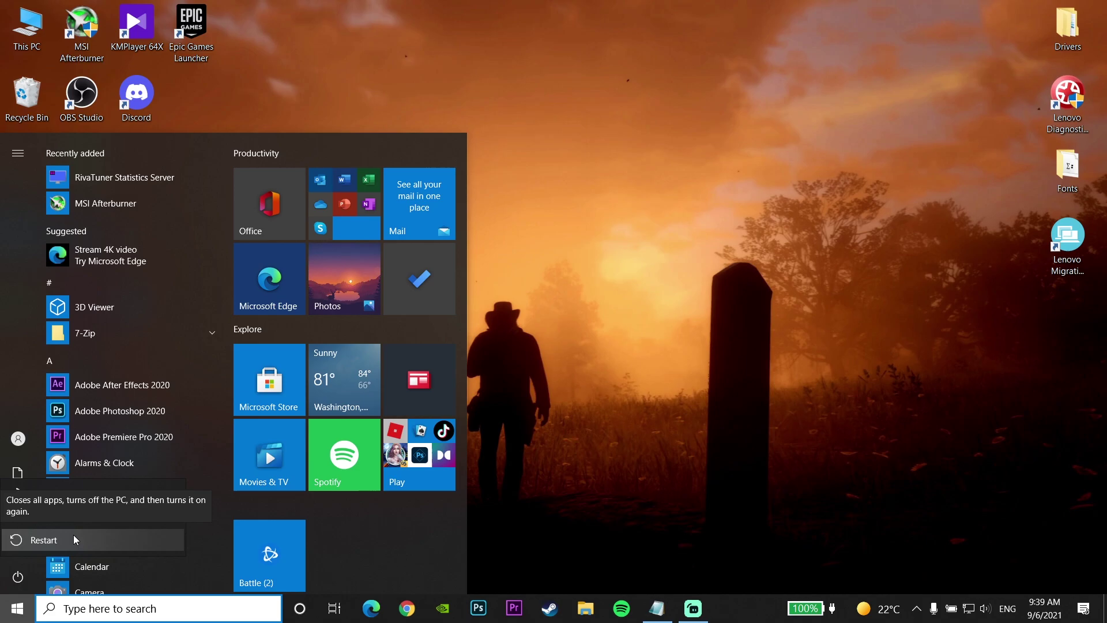
click(75, 538)
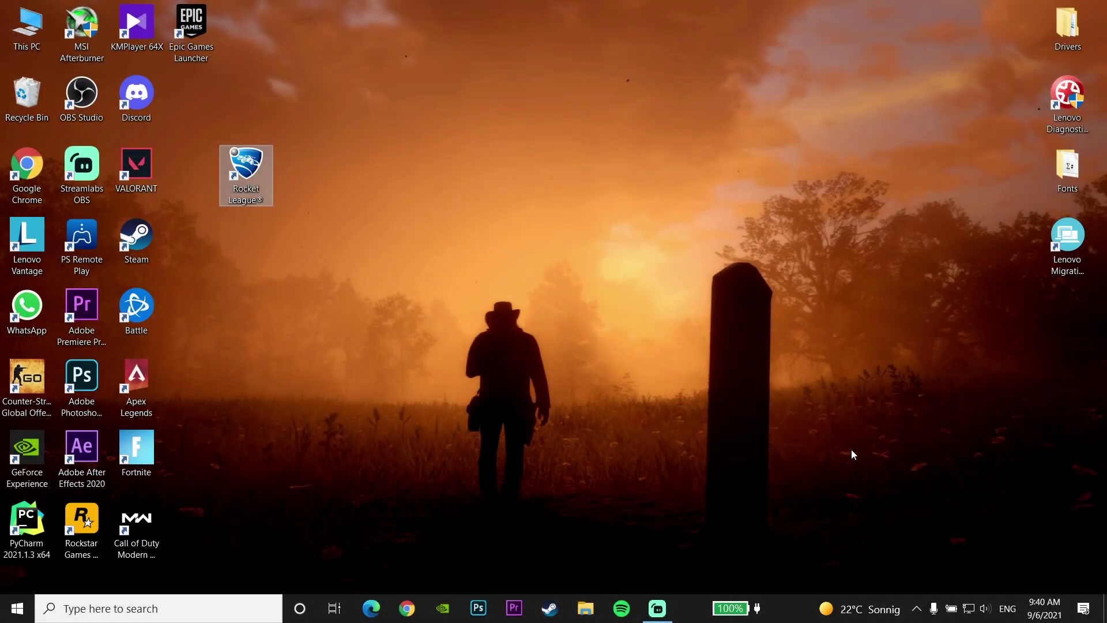
Toggle 'Set time automatically' off and back on in Date & time, then close Settings
right_click(1039, 613)
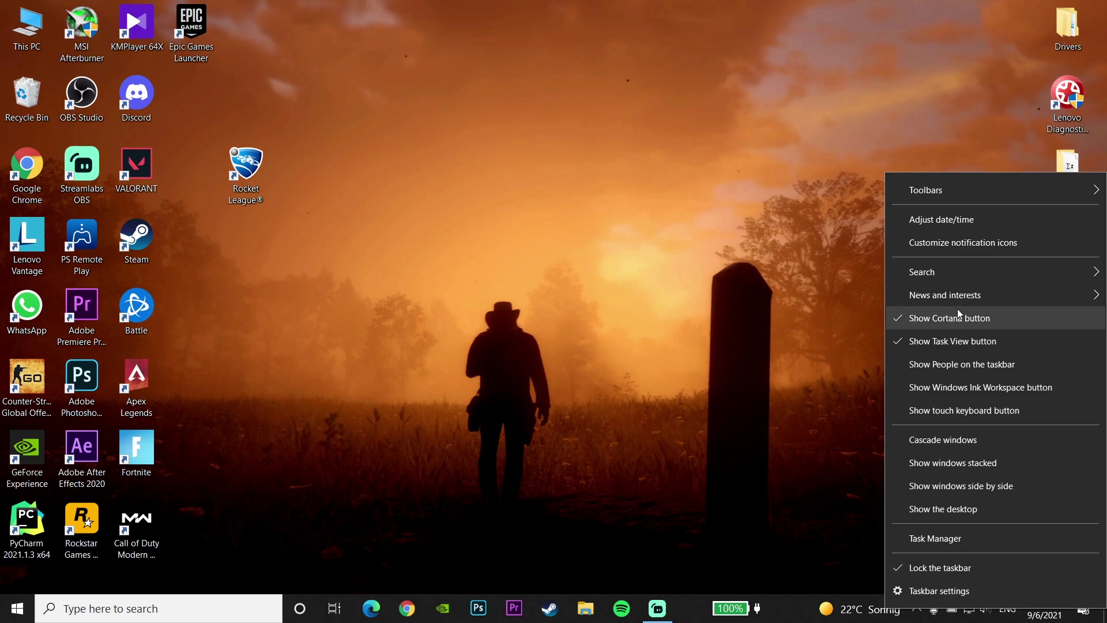
click(975, 218)
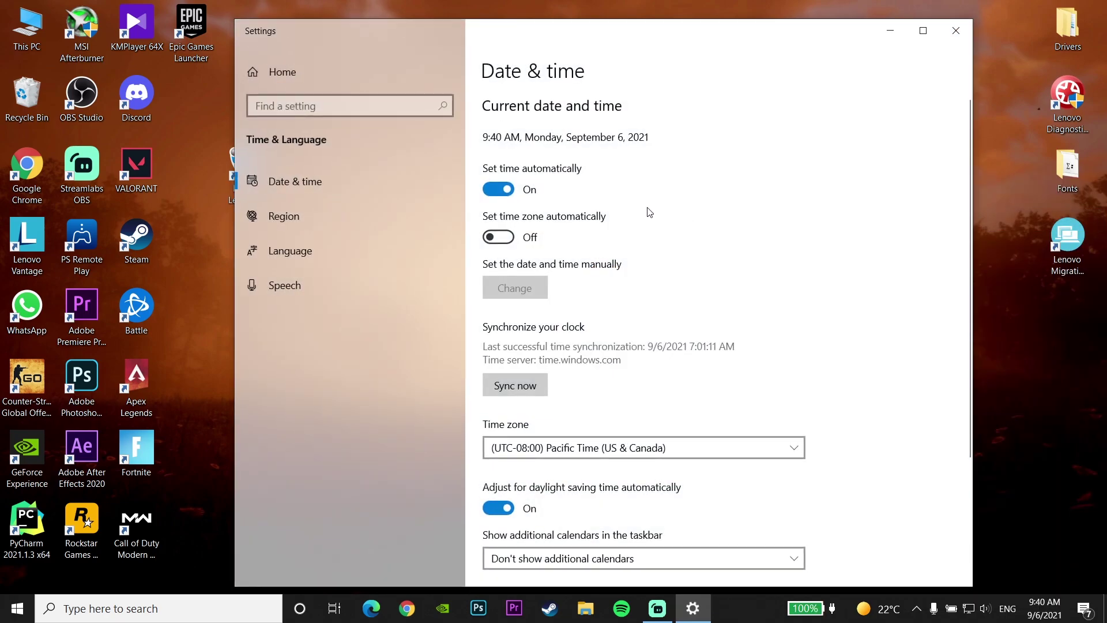
click(511, 192)
click(504, 193)
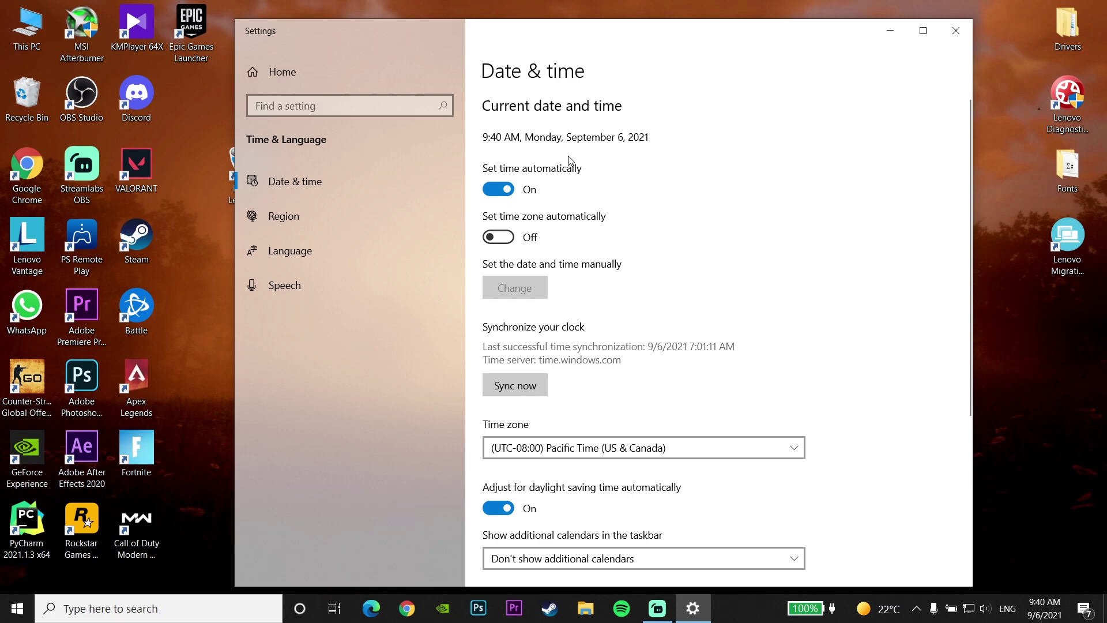
click(950, 32)
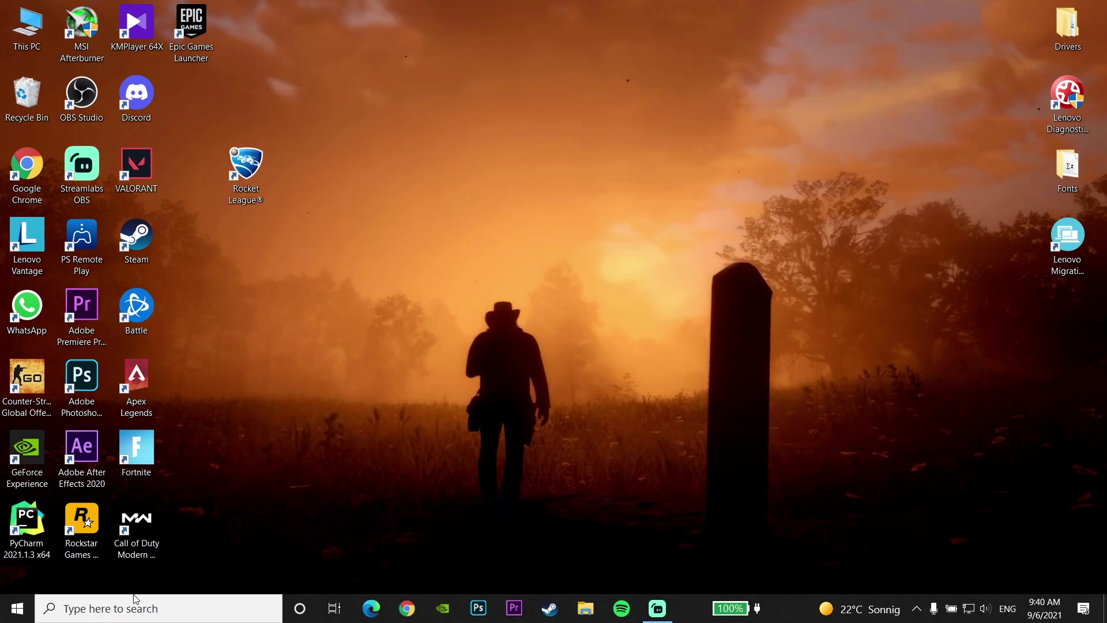
Open the Start menu and show its Power options
click(29, 610)
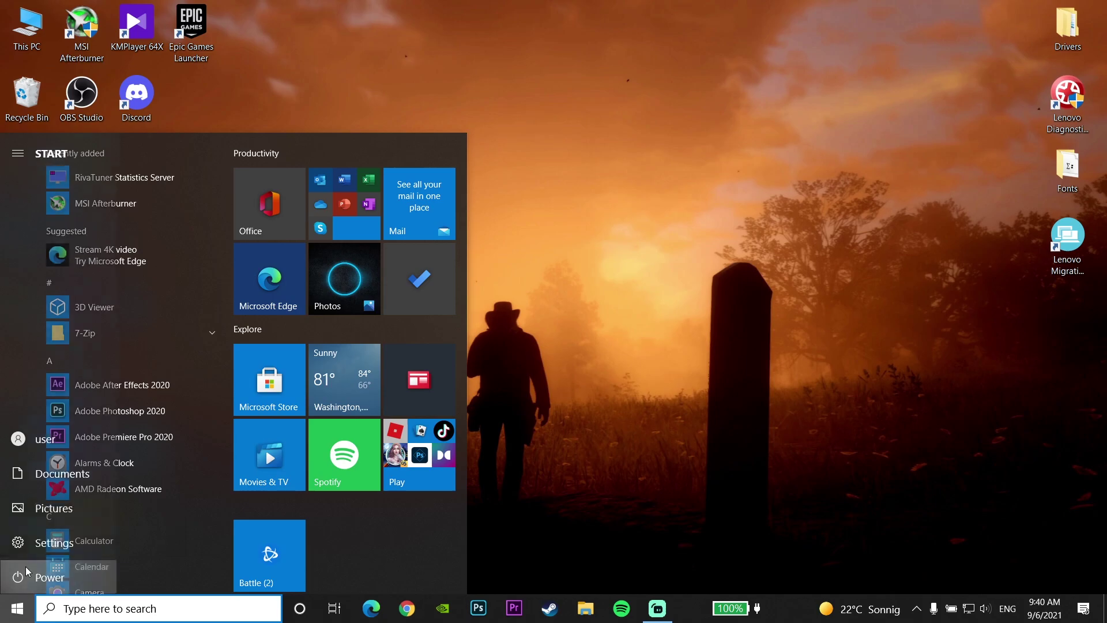
click(18, 576)
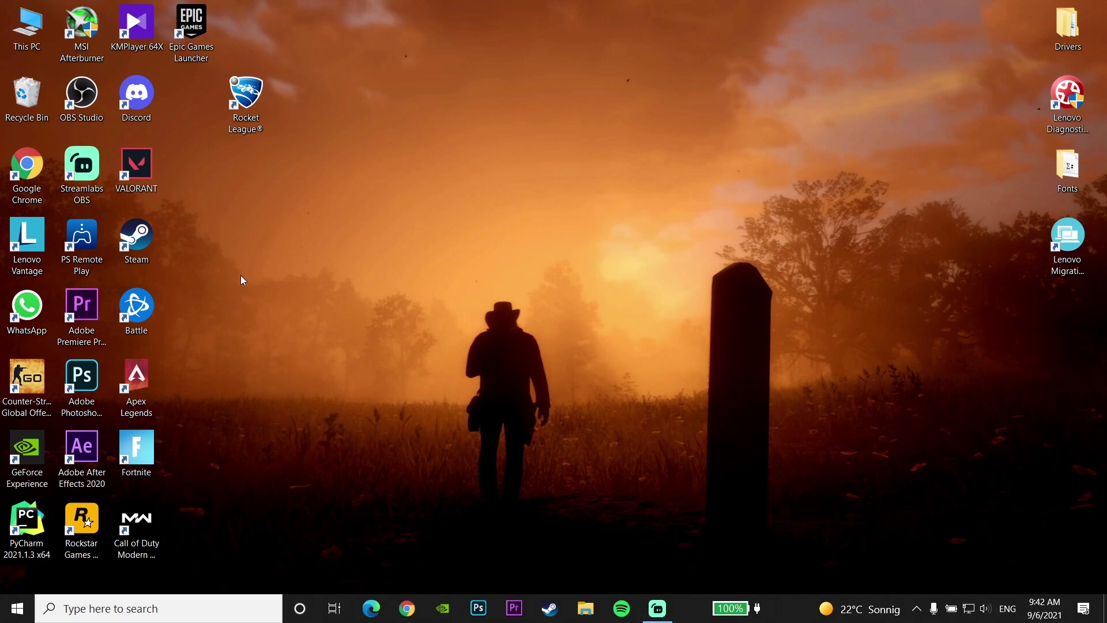
Open Control Panel via search 'con' and reach Network and Sharing Center's adapter list
click(155, 607)
text(c)
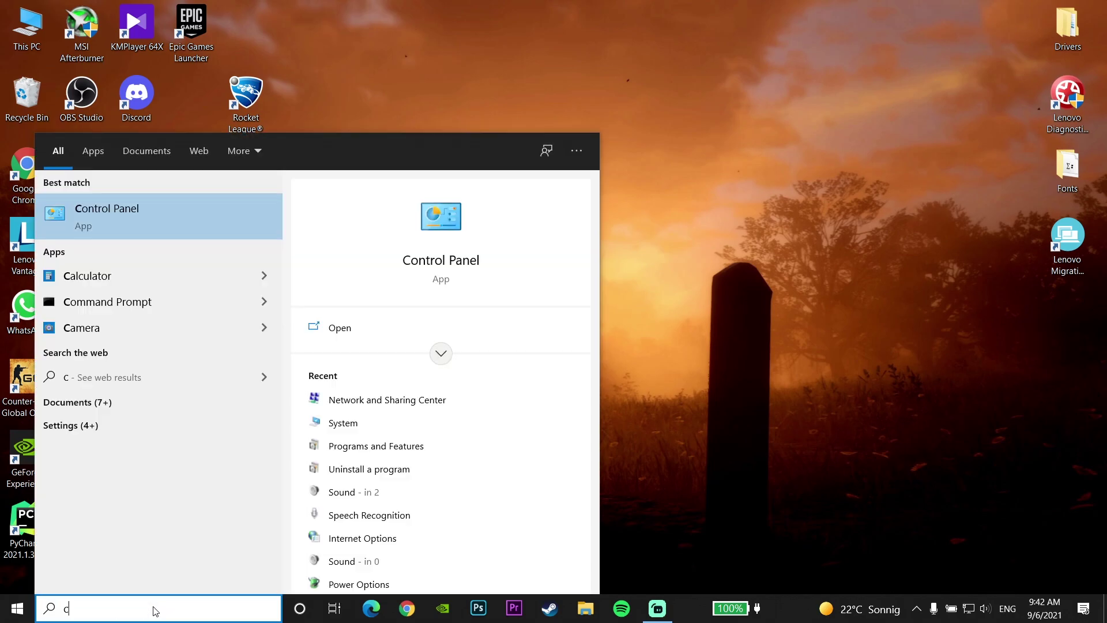
text(on)
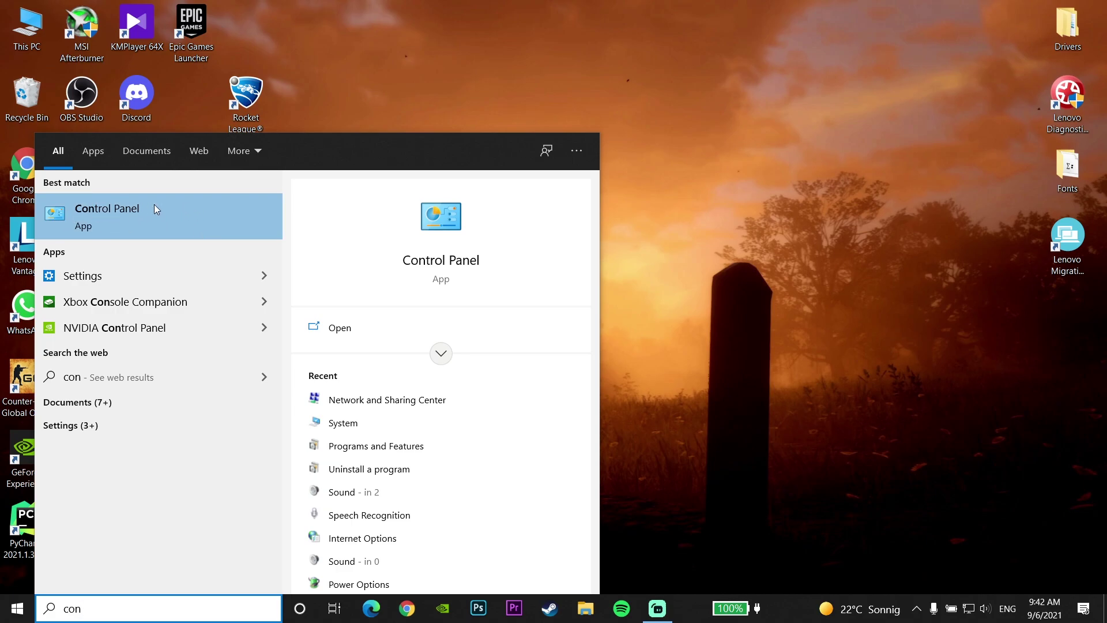
click(137, 213)
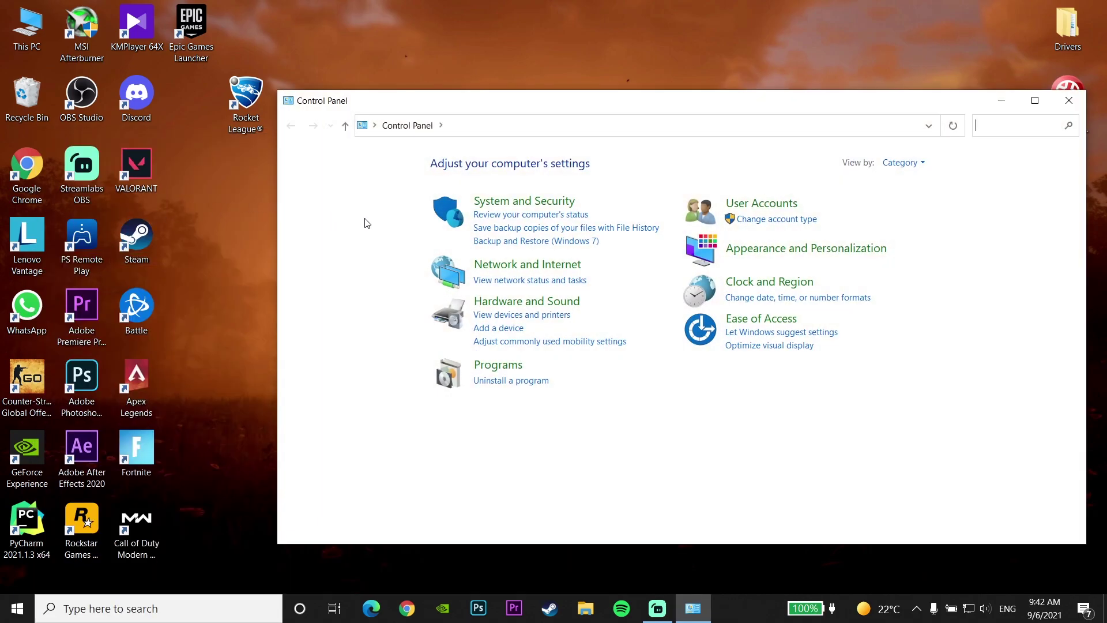
click(535, 266)
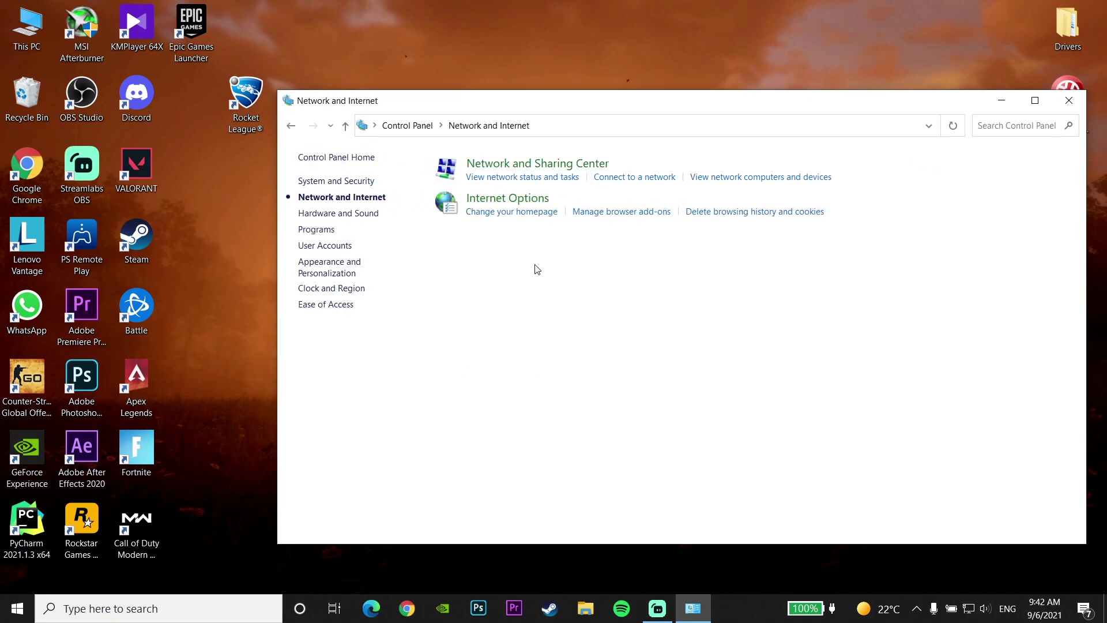
click(508, 166)
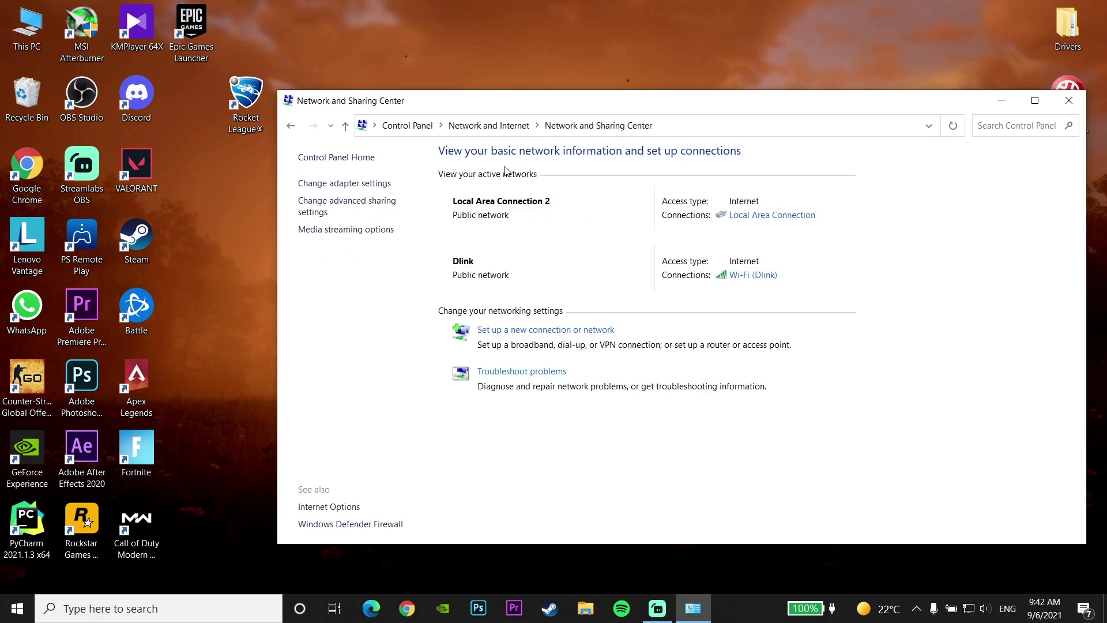
click(382, 186)
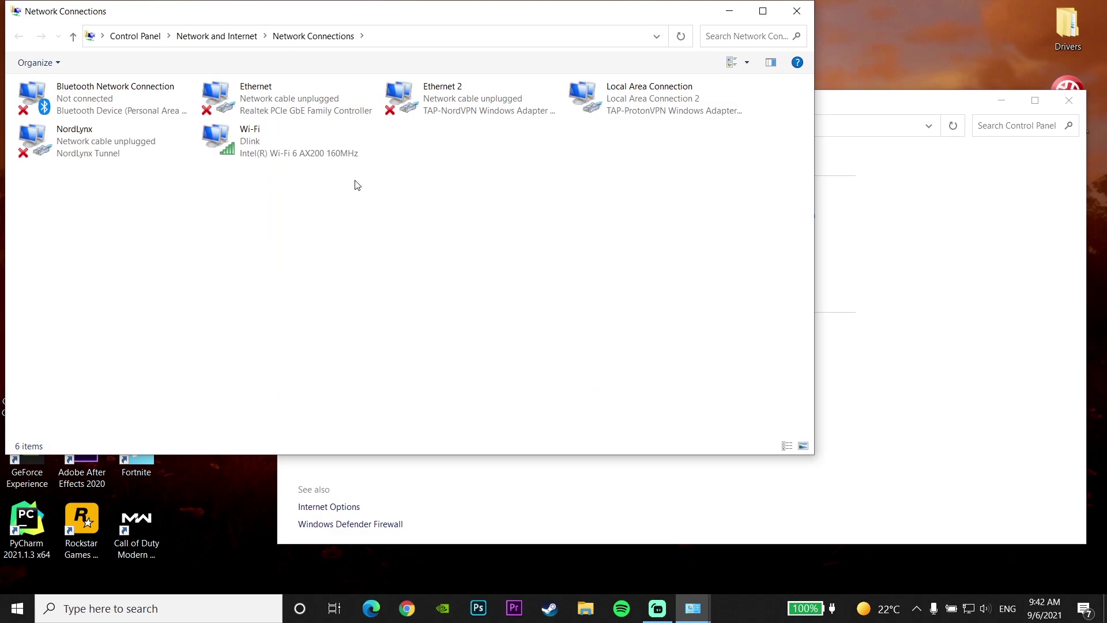
Open the Wi-Fi connection's Internet Protocol Version 4 (TCP/IPv4) properties
click(304, 150)
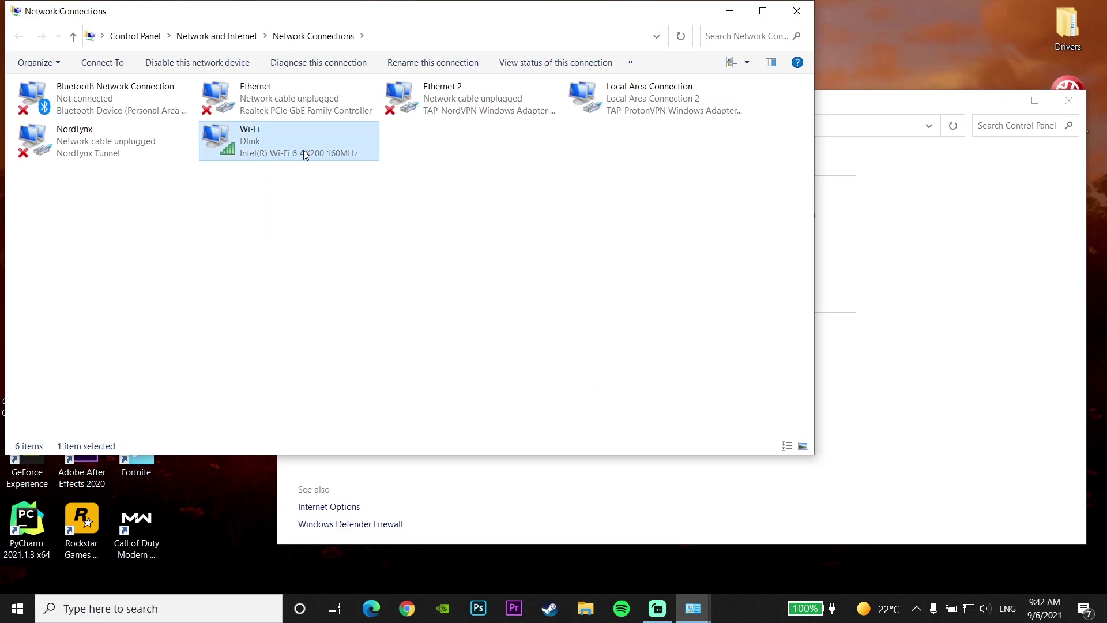
right_click(304, 153)
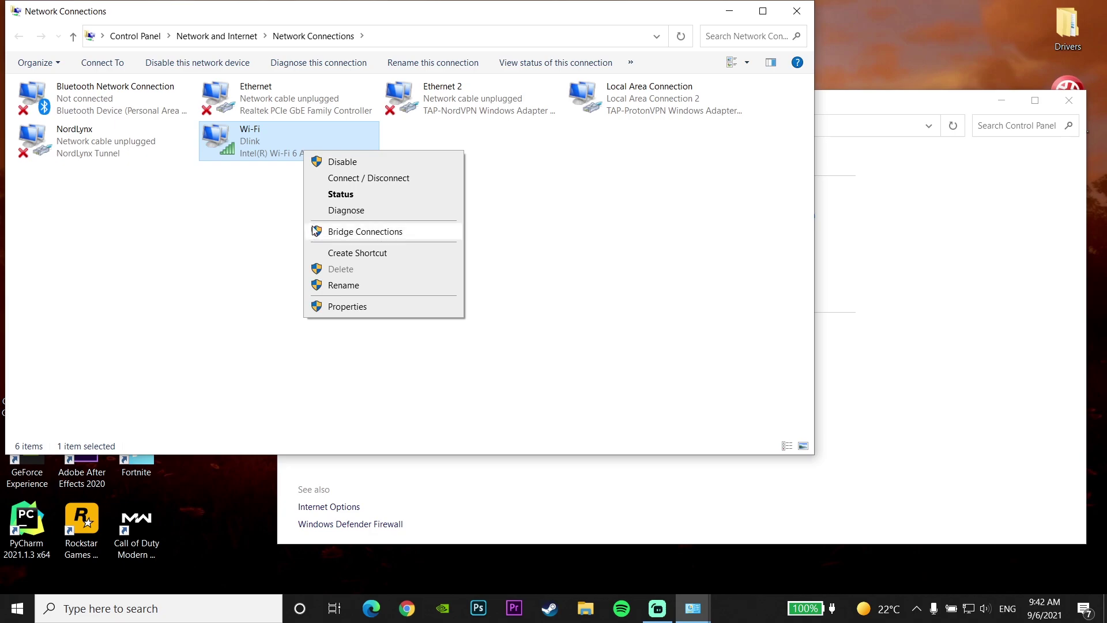
click(318, 309)
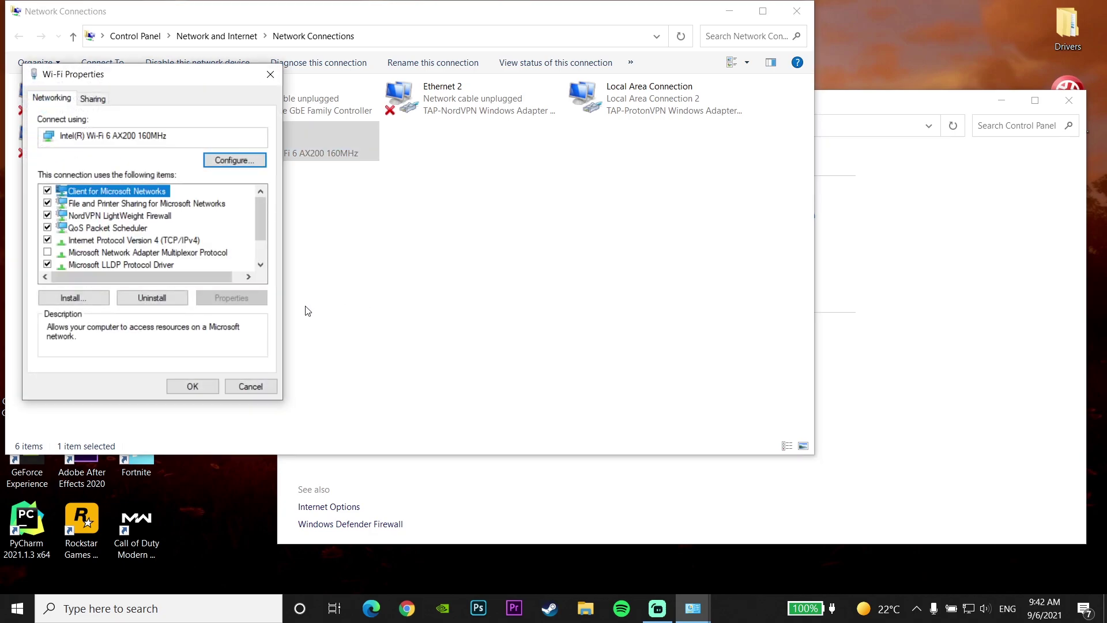
click(196, 241)
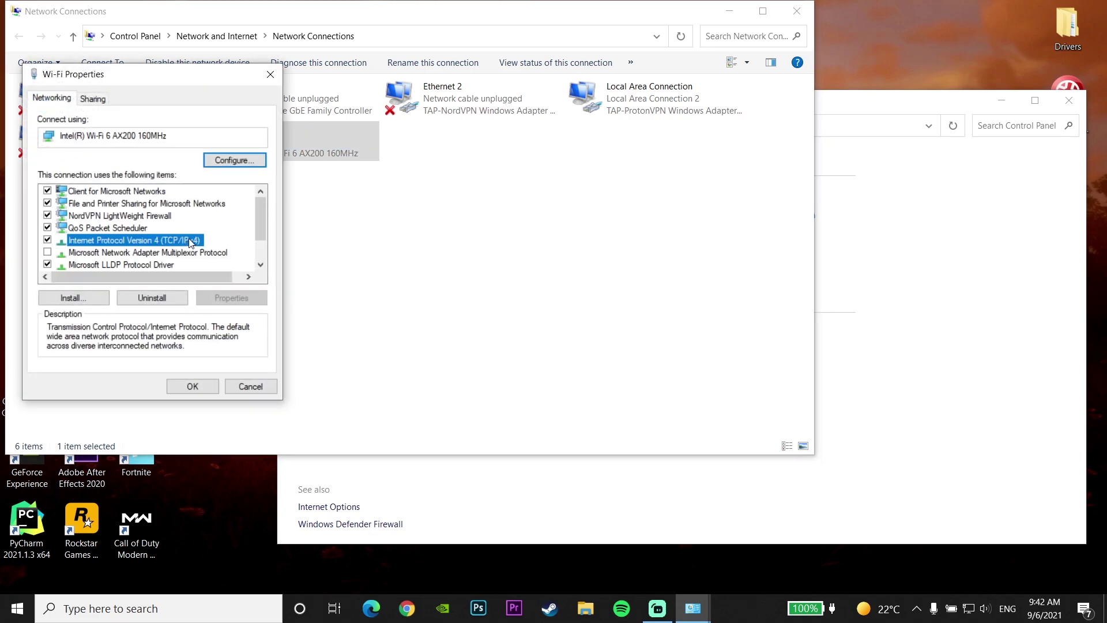
double_click(131, 241)
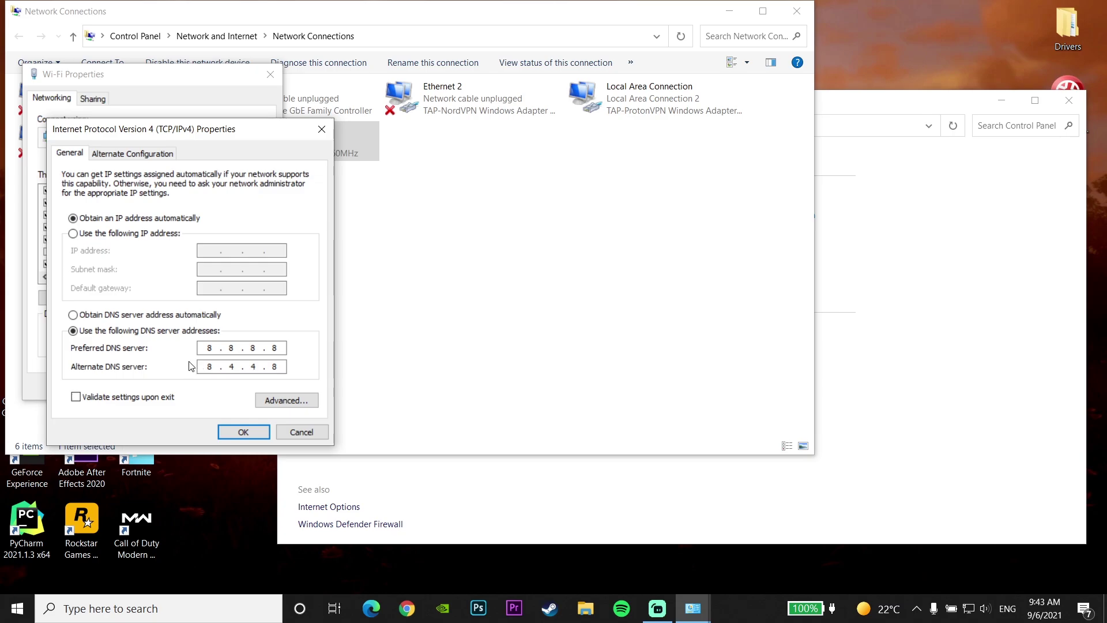
Enter preferred DNS 1.1.1.1 and alternate DNS 1.0.0.1
text(1.)
text(1.)
click(219, 370)
text(1)
Confirm the DNS settings, close the network windows, and move Rocket League beside Discord
click(243, 432)
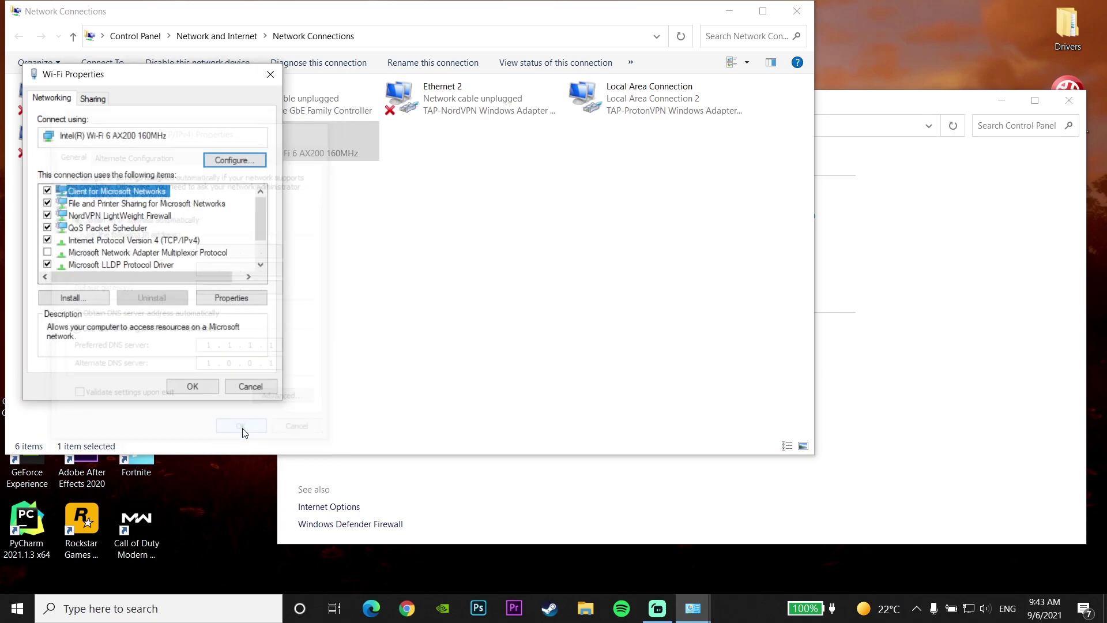
click(201, 386)
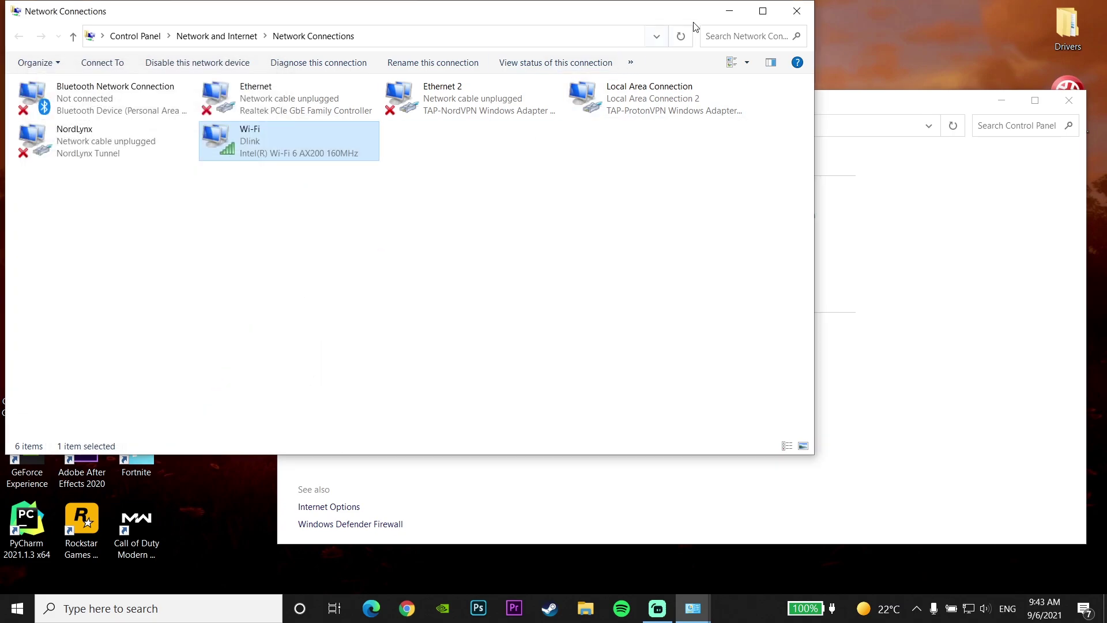
click(796, 11)
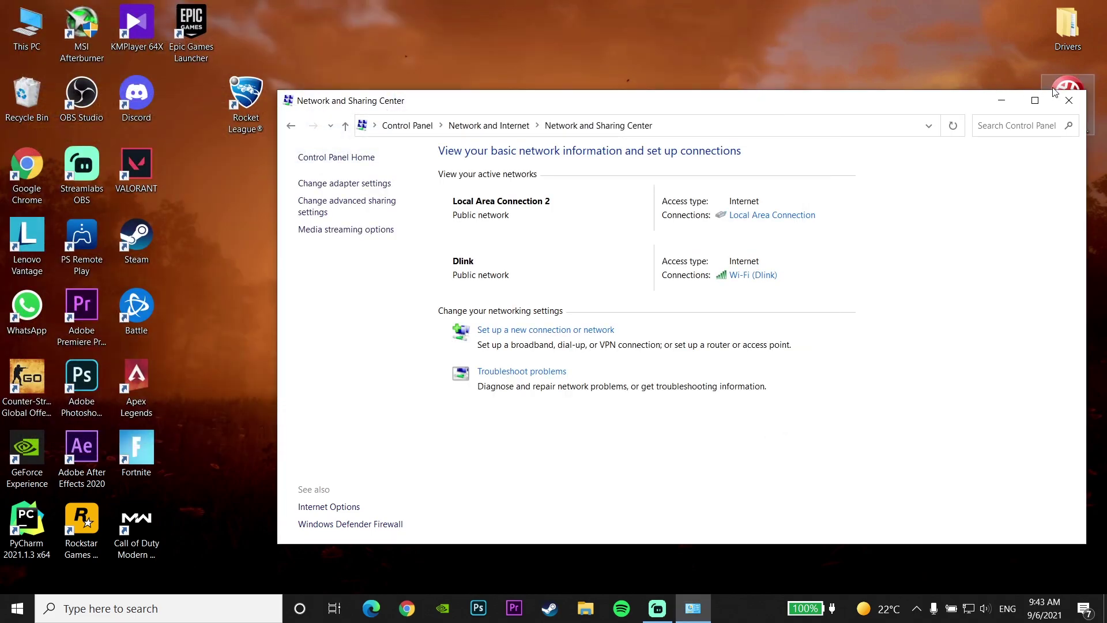
click(1068, 100)
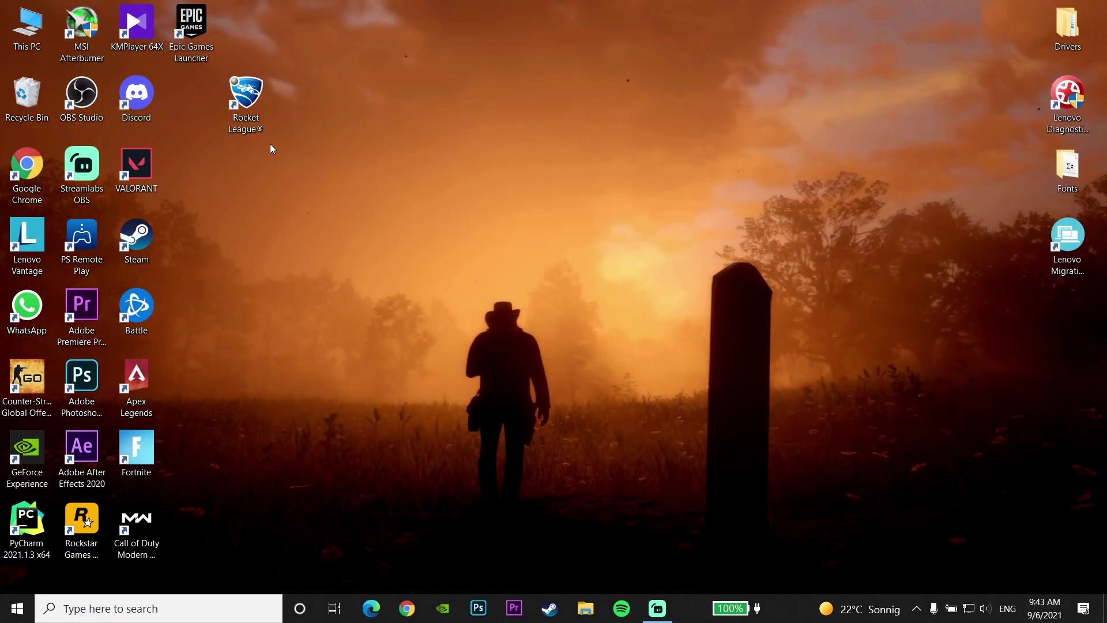
click(264, 128)
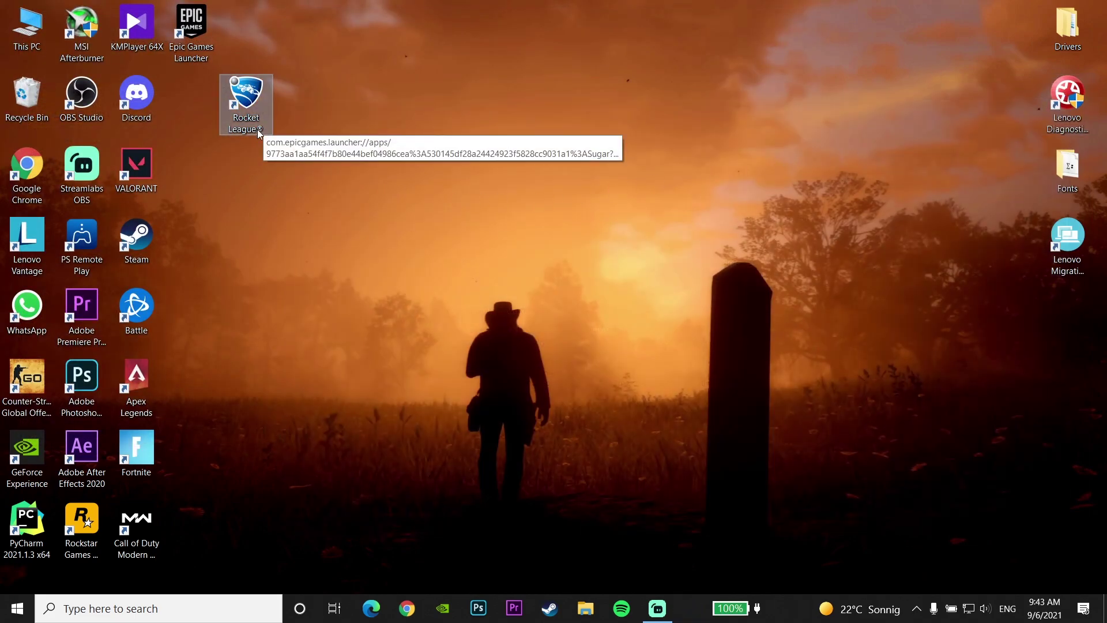
drag(257, 129, 210, 138)
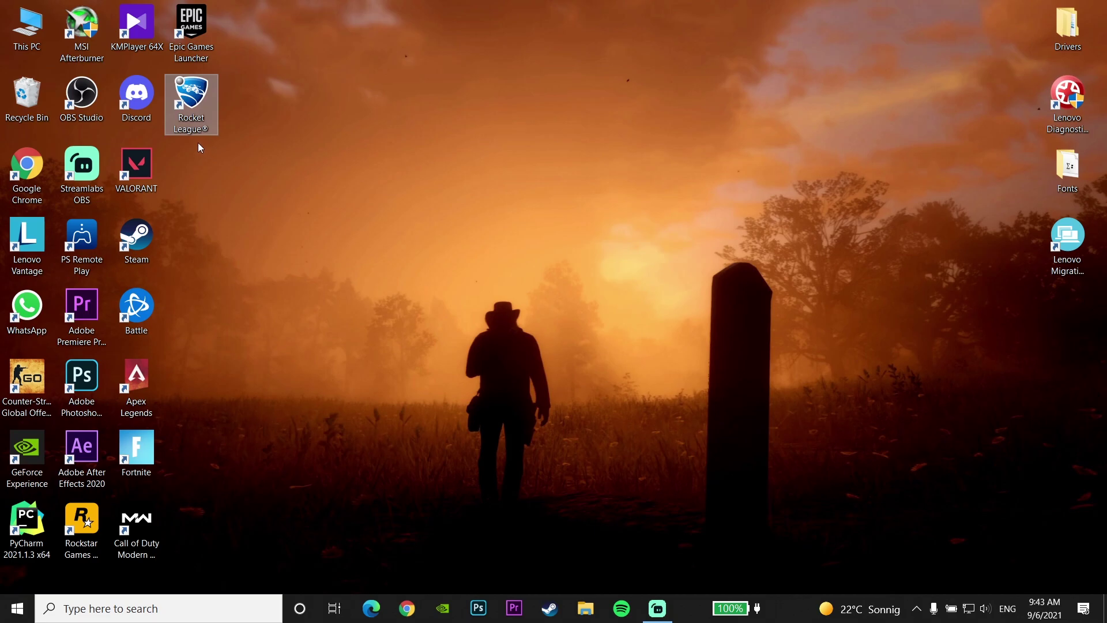